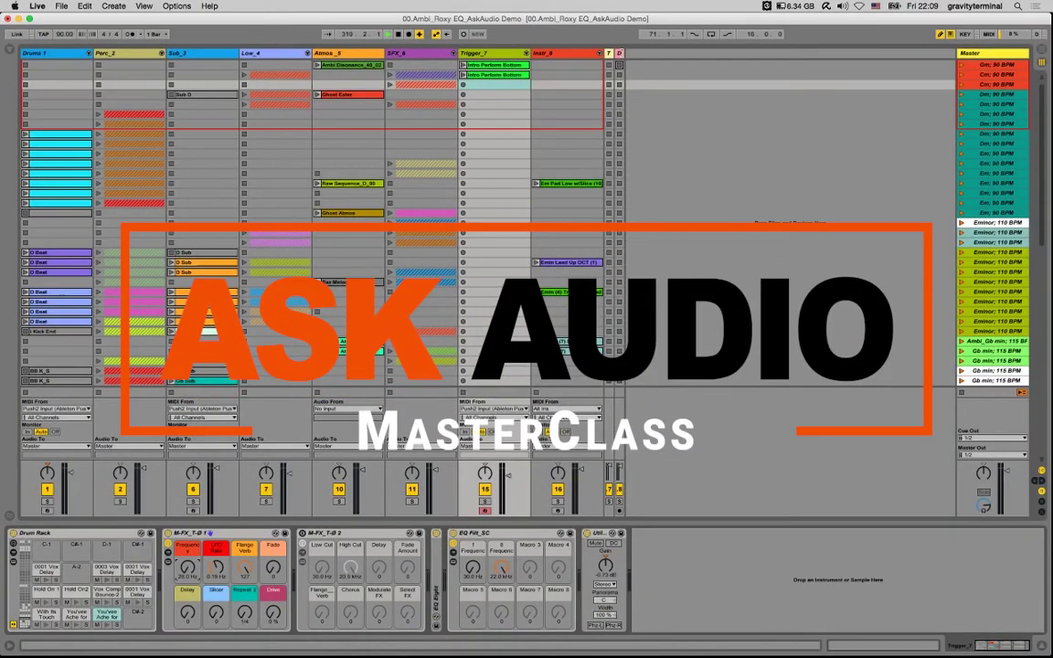
Step: Duplicate the Demo track's Hissy Fit Hit_Vox Drone FX clip into the slot below and open it in Clip View
left_click(619, 52)
left_click_drag(625, 52, 707, 52)
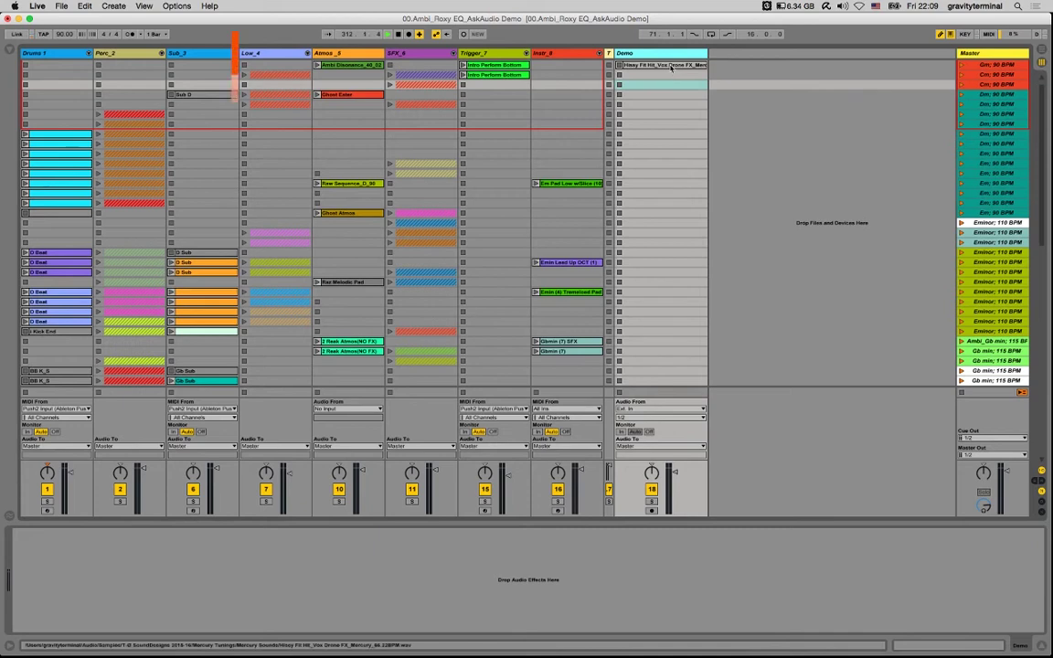
key("super+d")
double_click(668, 66)
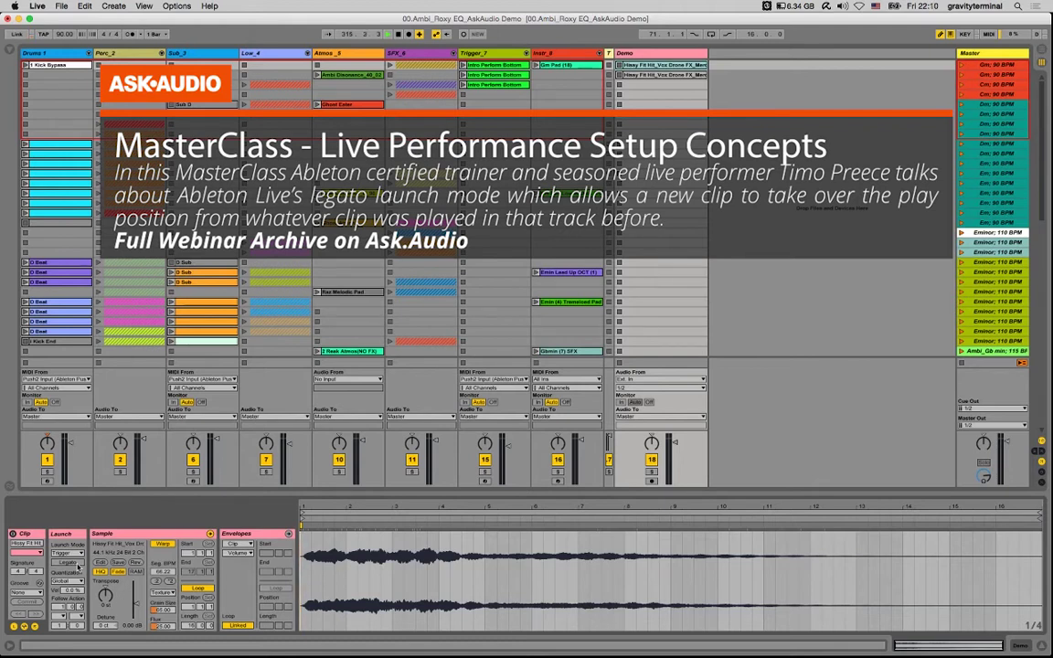
Step: Solo the Demo track and launch its second, then first, drone clip to hear Trigger mode restart
left_click(670, 76, "shift")
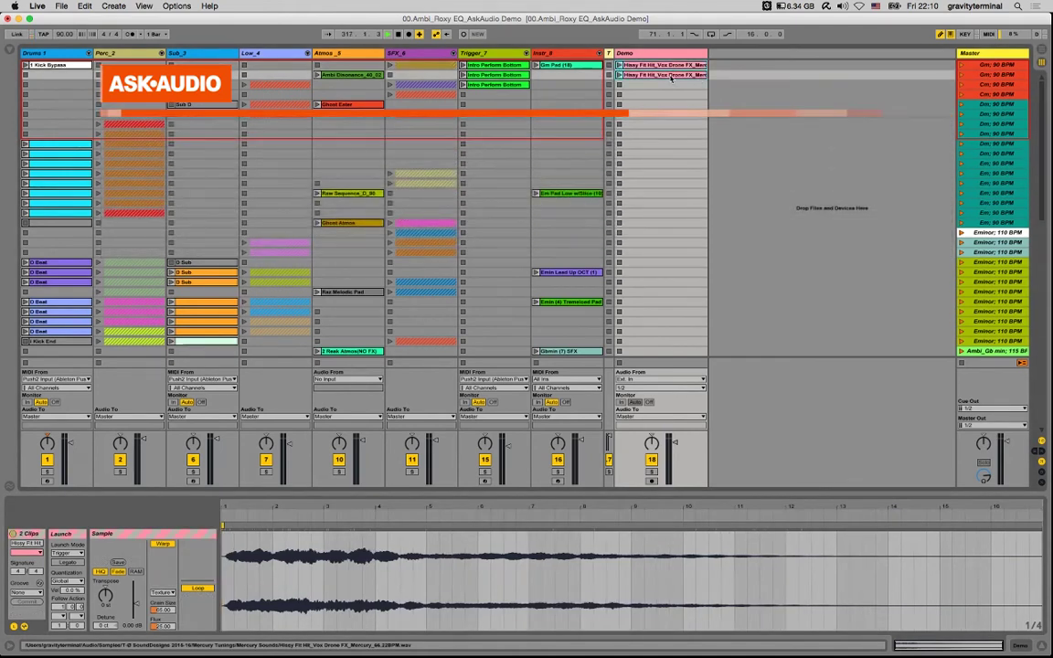
left_click(652, 472)
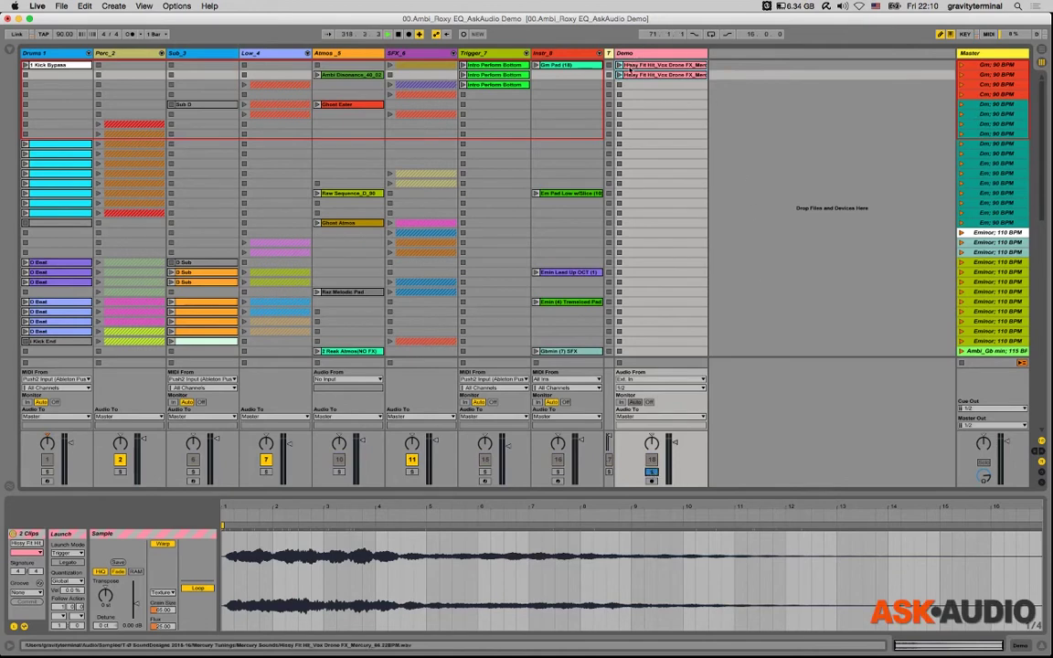
left_click(619, 65)
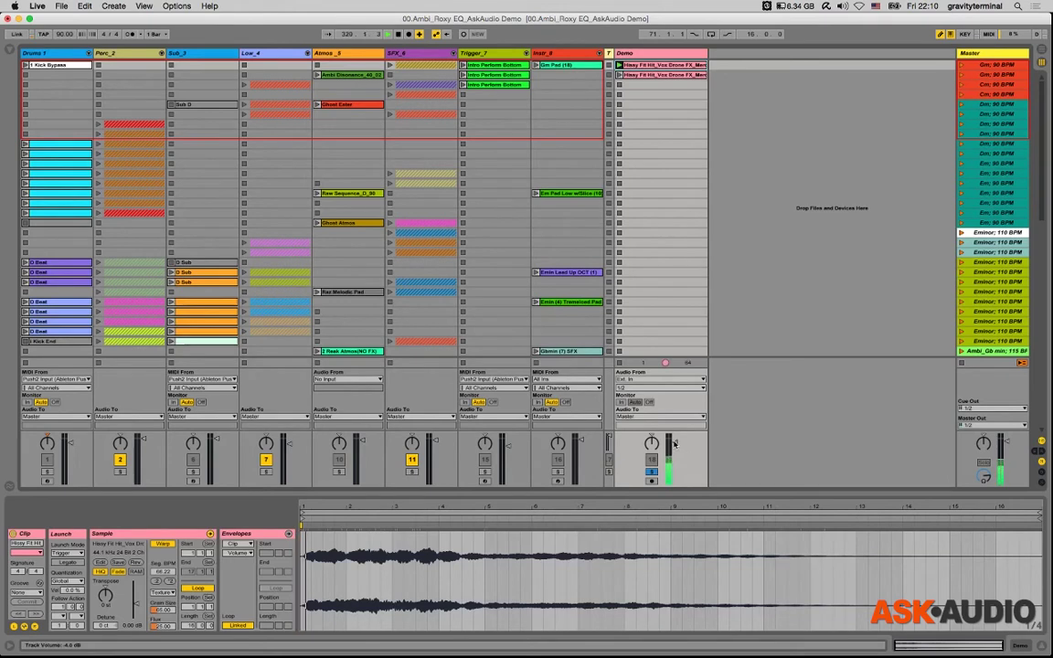
left_click(627, 75)
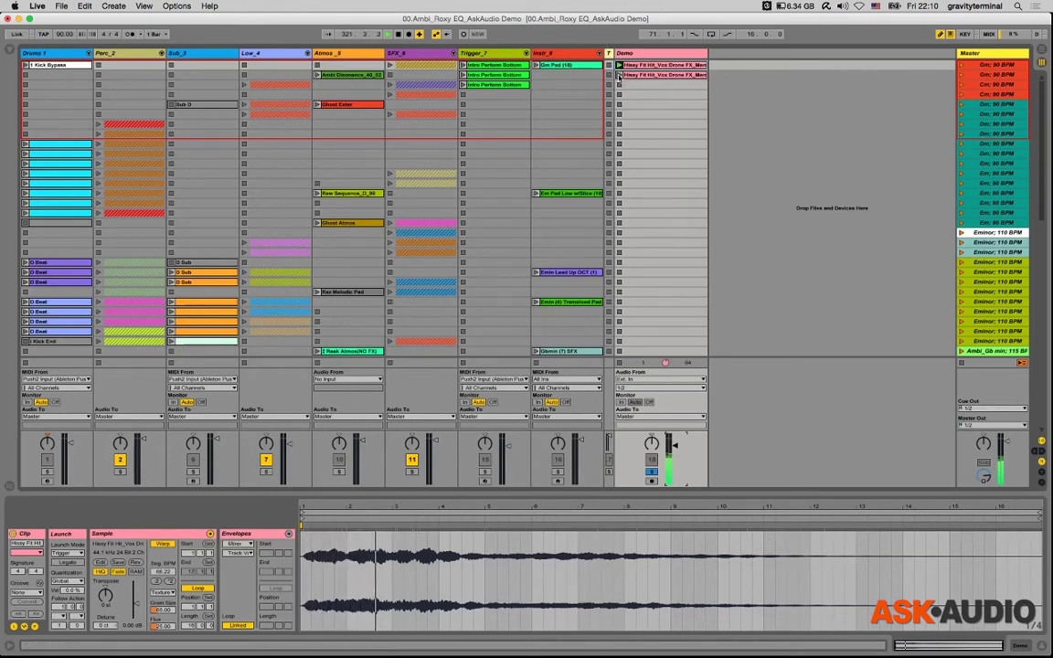
left_click(619, 75)
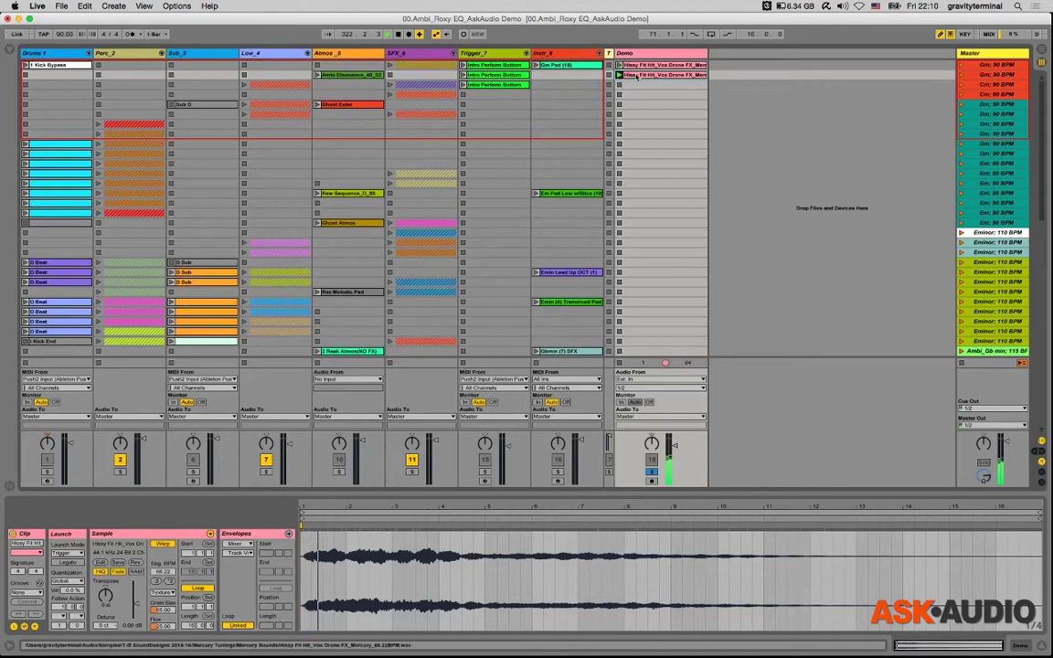
left_click(619, 66)
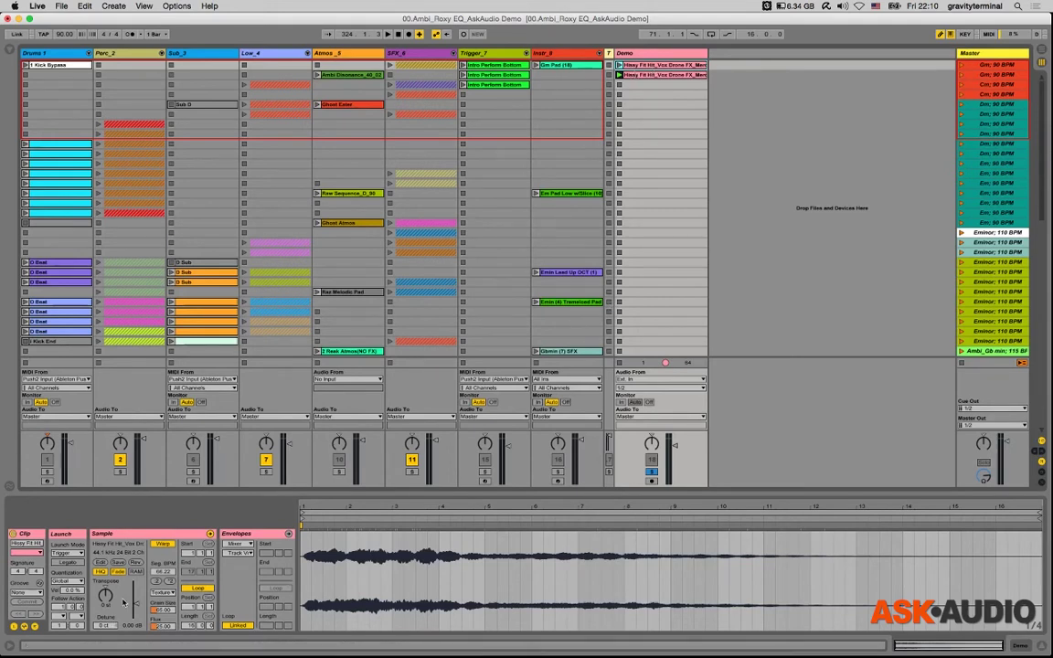
Step: Enable Fade and Legato launch mode on the Demo drone clip, then launch it
left_click(117, 572)
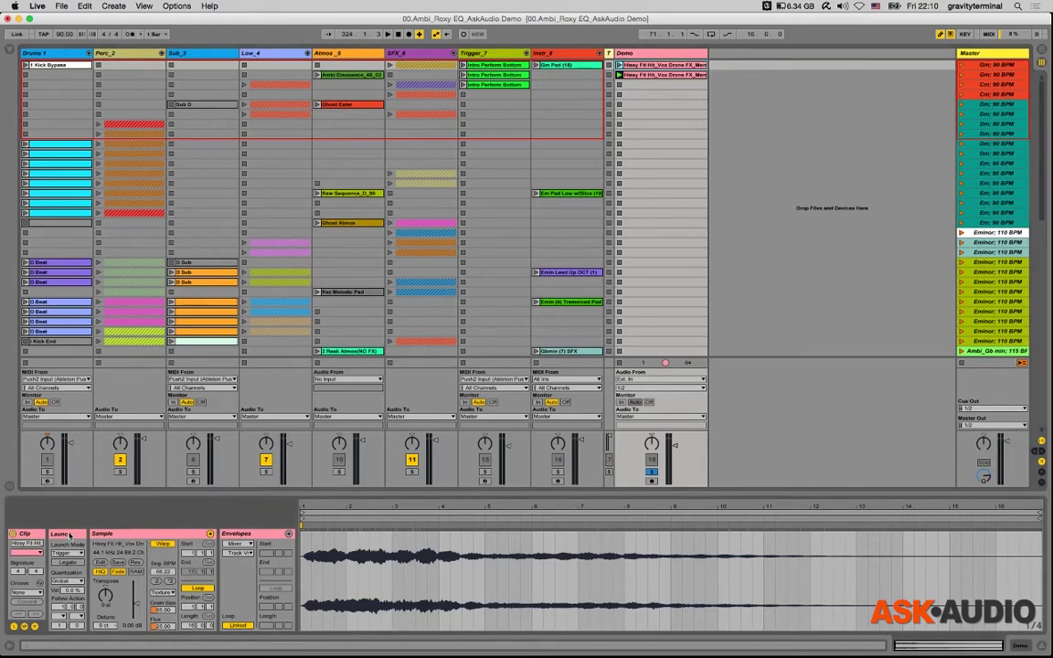
left_click(69, 566)
left_click(620, 75)
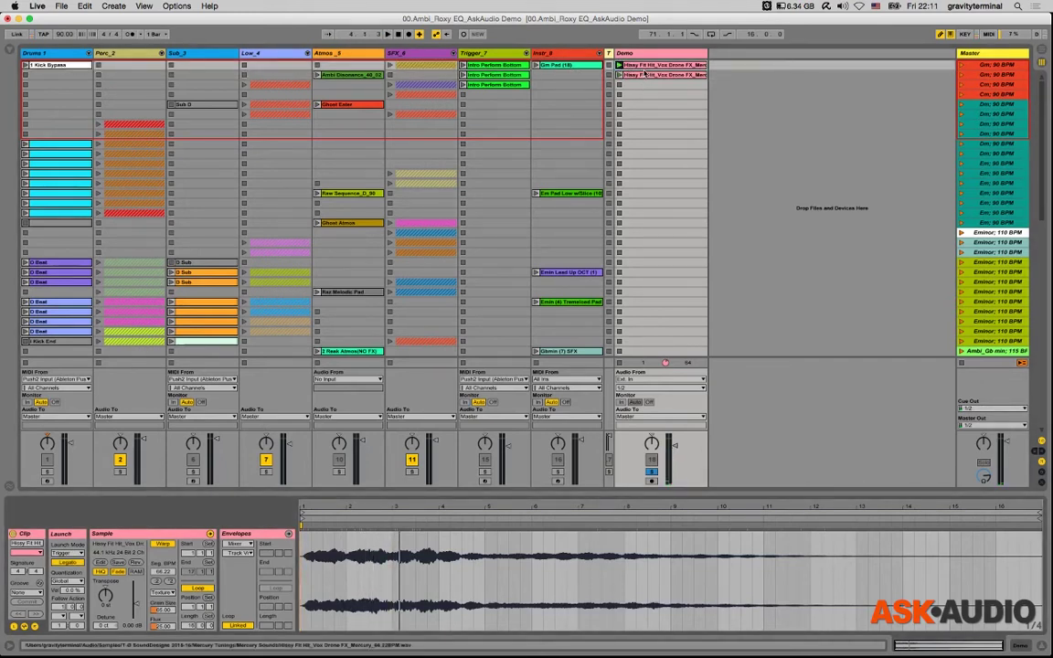
Step: Colour the second Demo clip green, then launch the first Demo clip
right_click(645, 76)
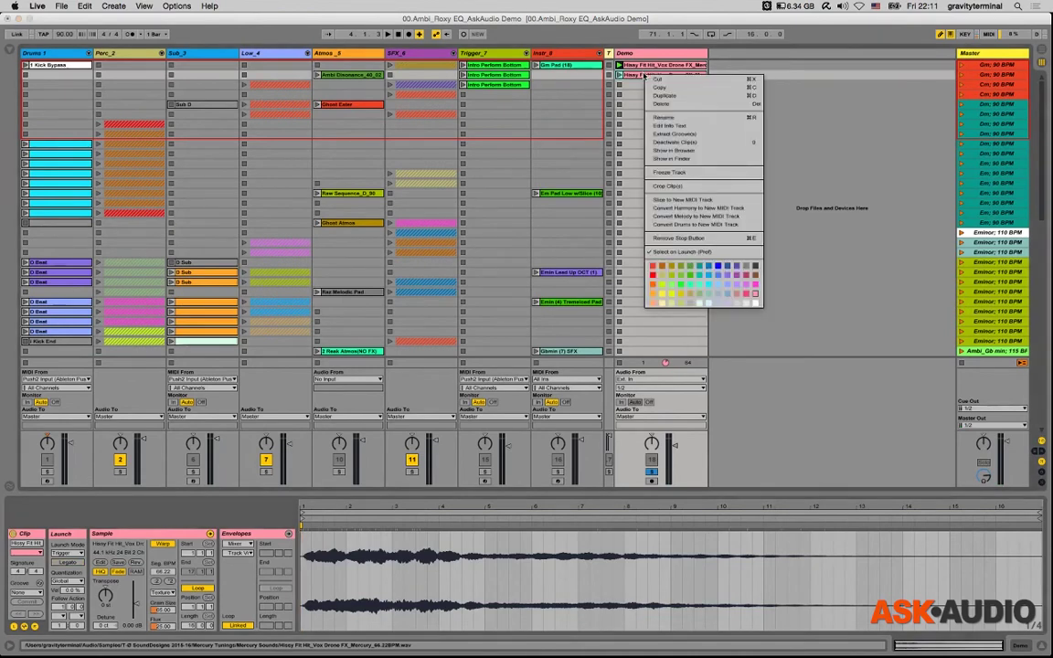
left_click(680, 284)
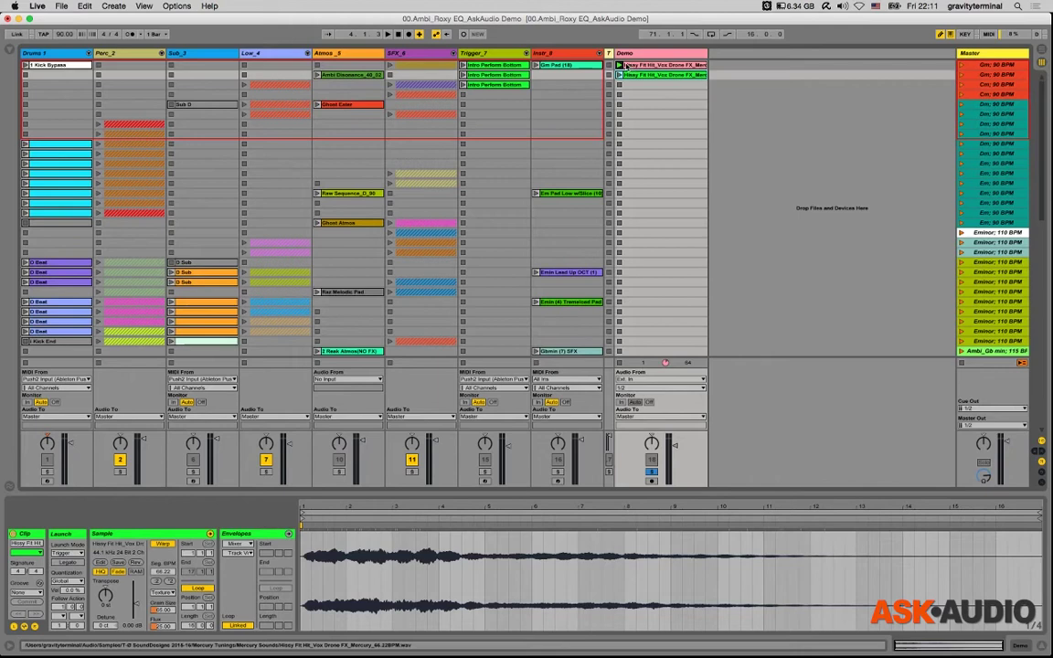
left_click(620, 65)
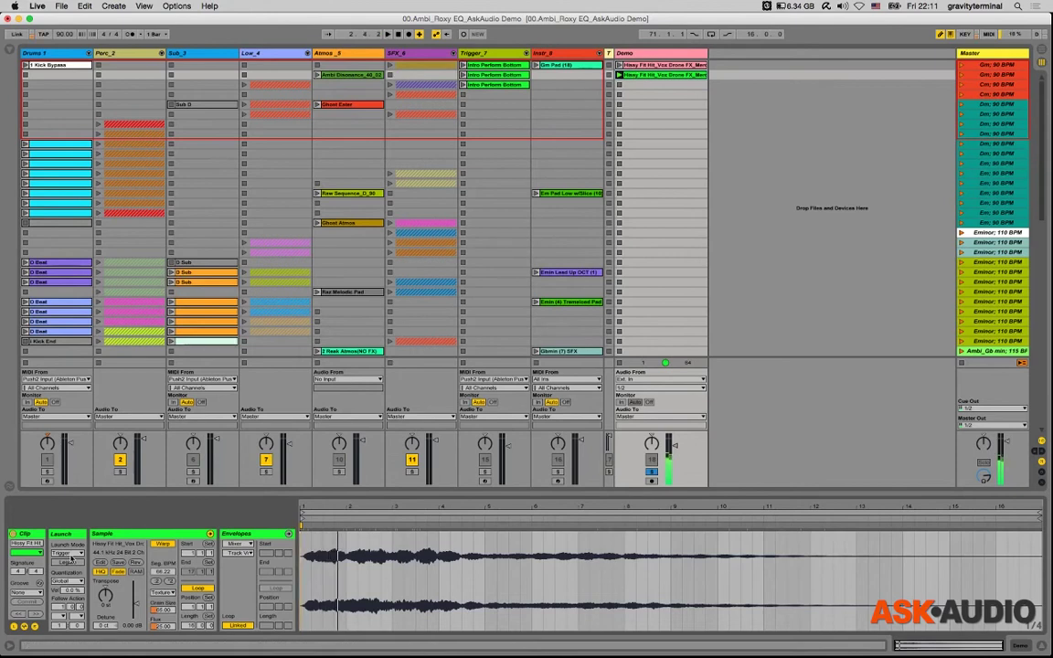
Step: Set the green clip to Legato launch and alternate launching the first and second Demo clips
left_click(66, 561)
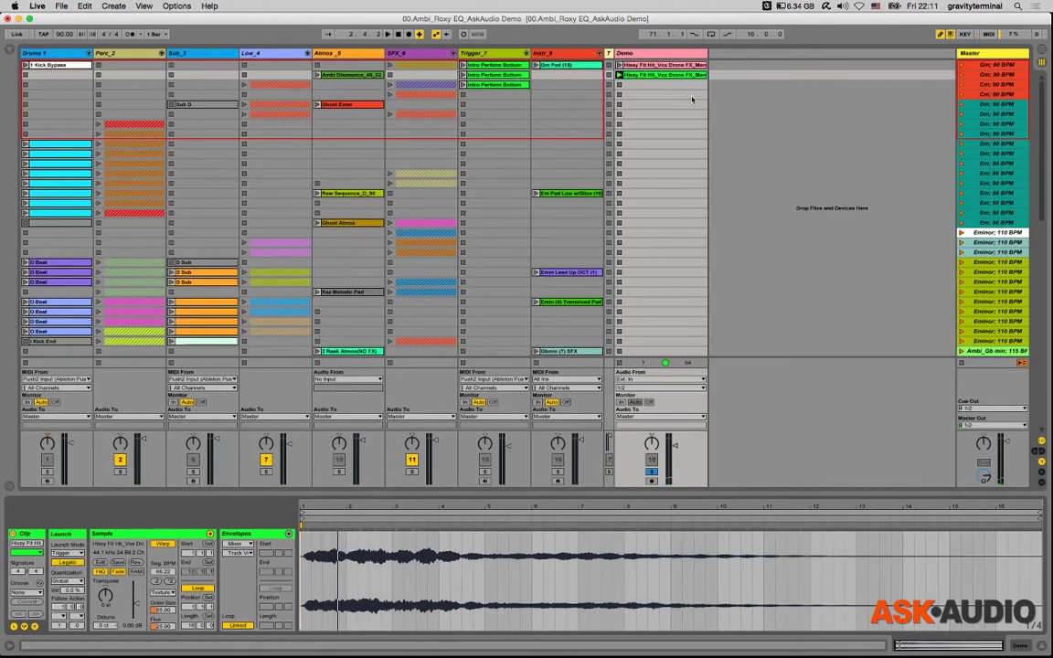
left_click(682, 66)
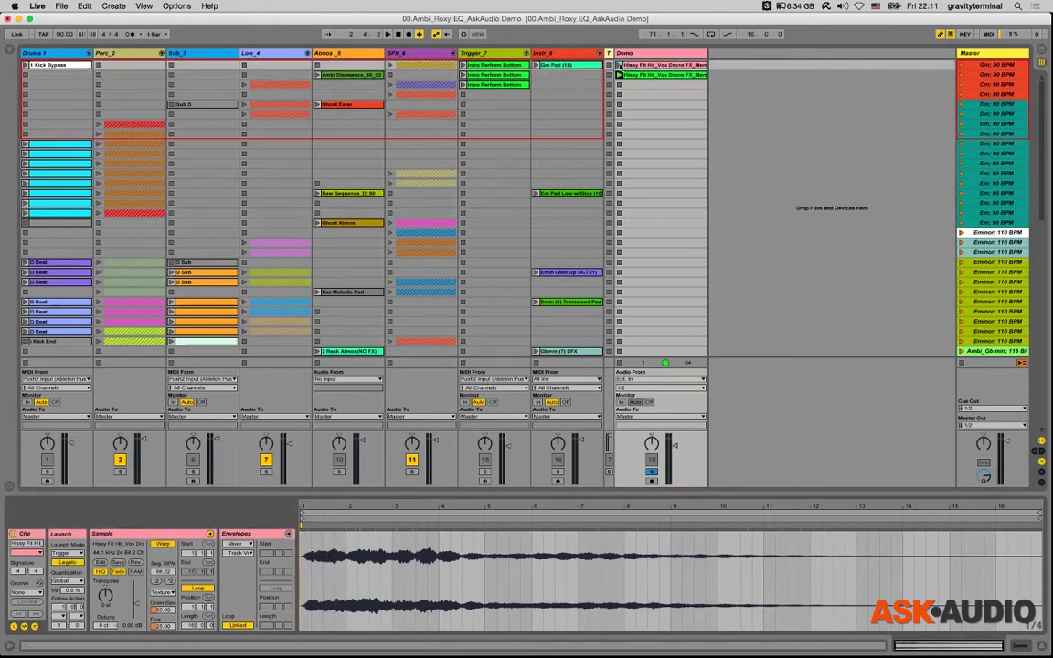
left_click(620, 66)
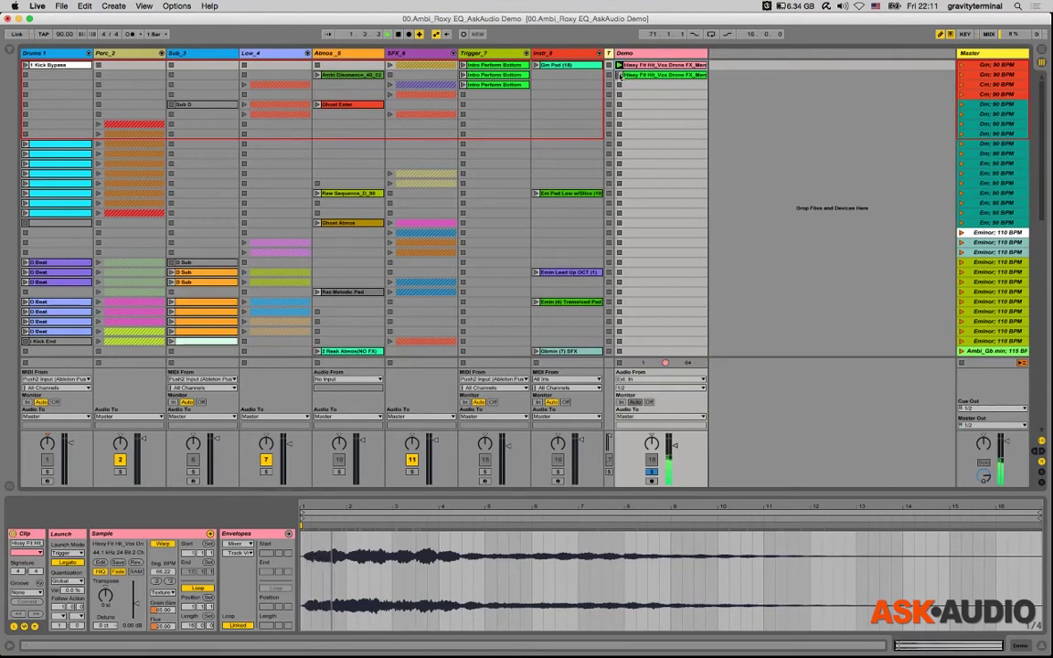
left_click(620, 75)
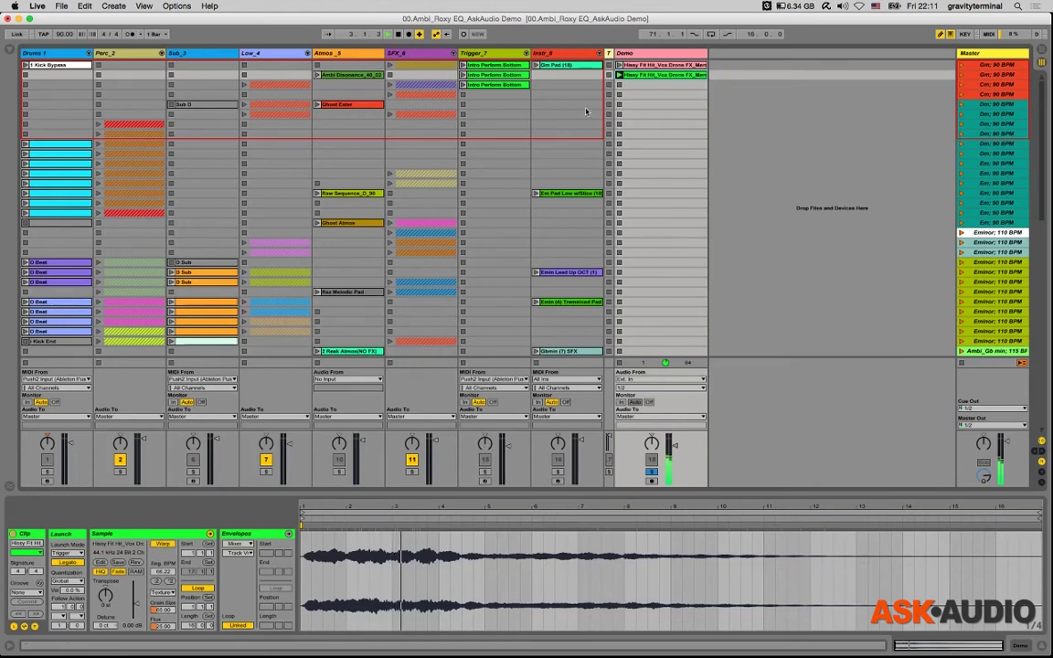
left_click(620, 66)
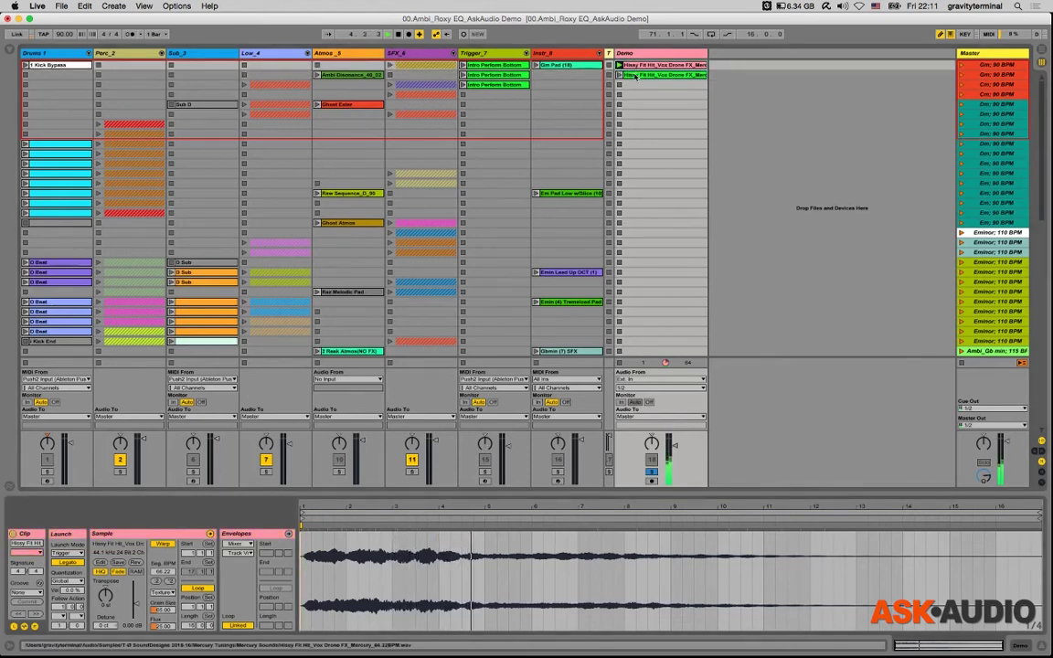
left_click(635, 75)
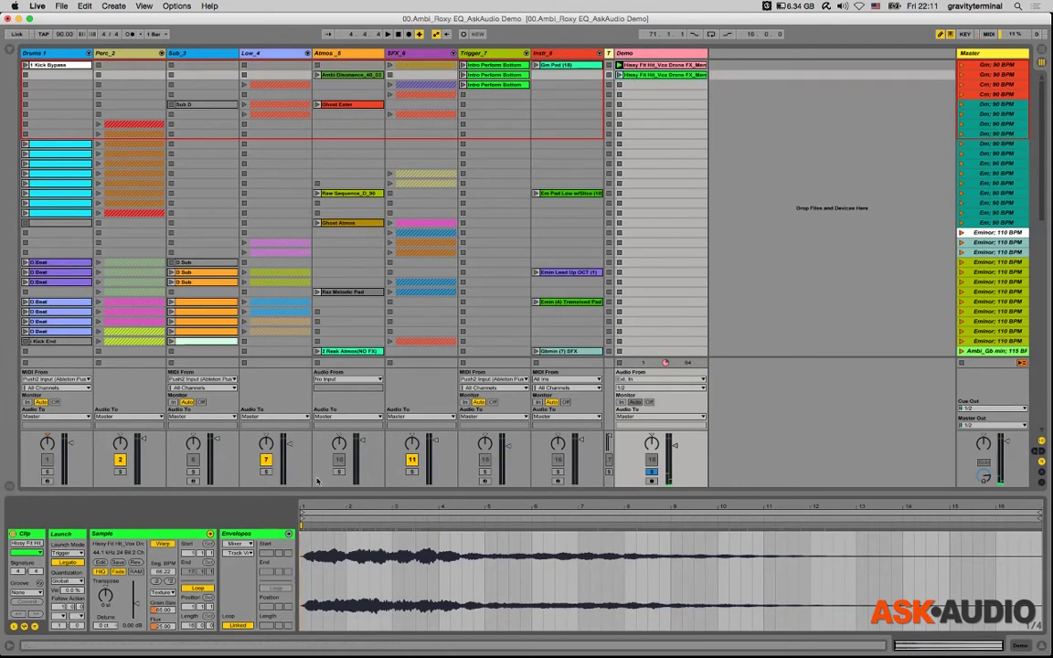
Step: Turn on Loop for the Demo clip, launch the second clip, and clear the selection
left_click(196, 588)
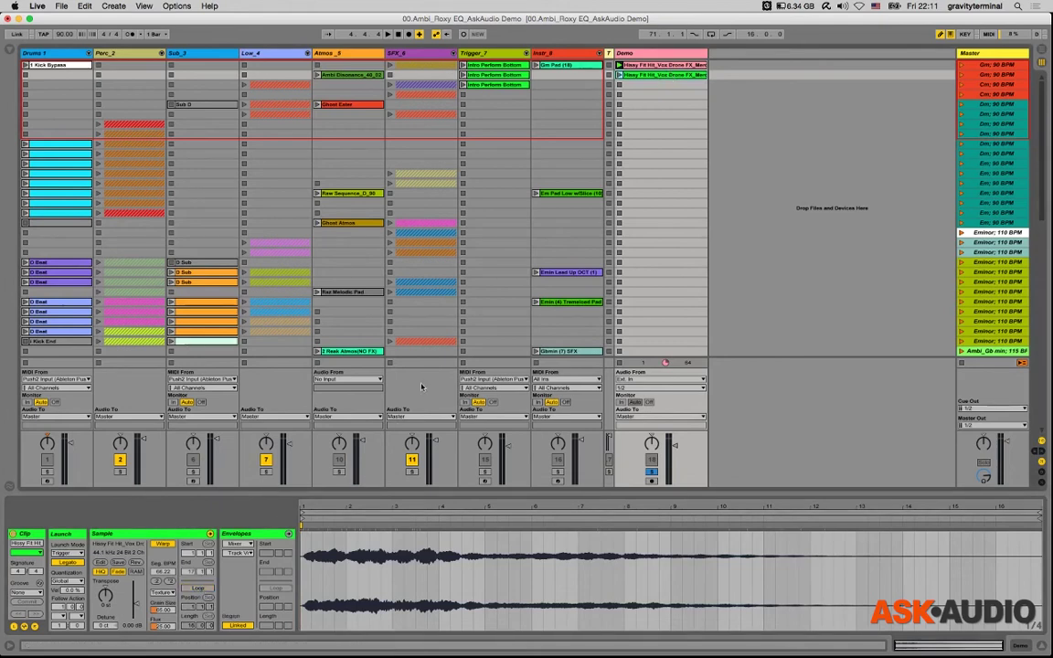
left_click(620, 75)
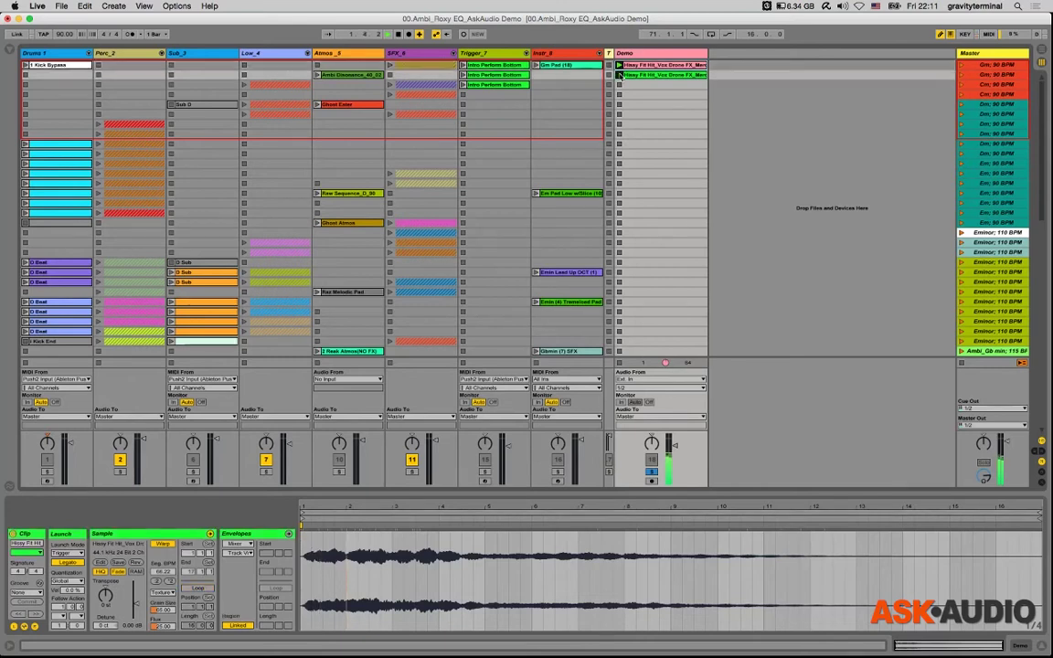
left_click(620, 75)
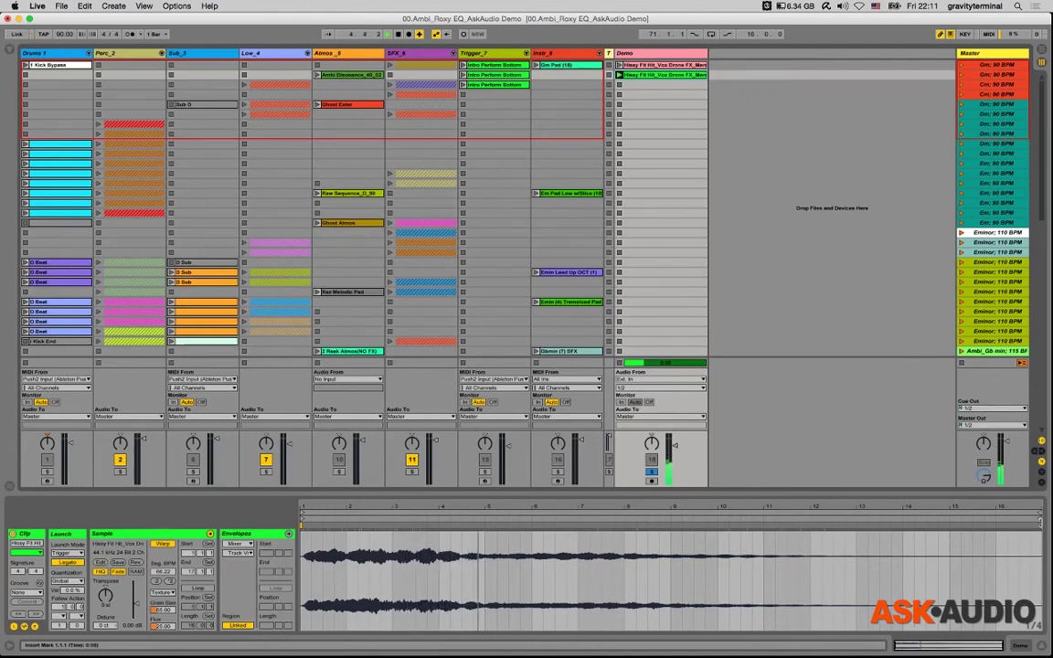
left_click(841, 287)
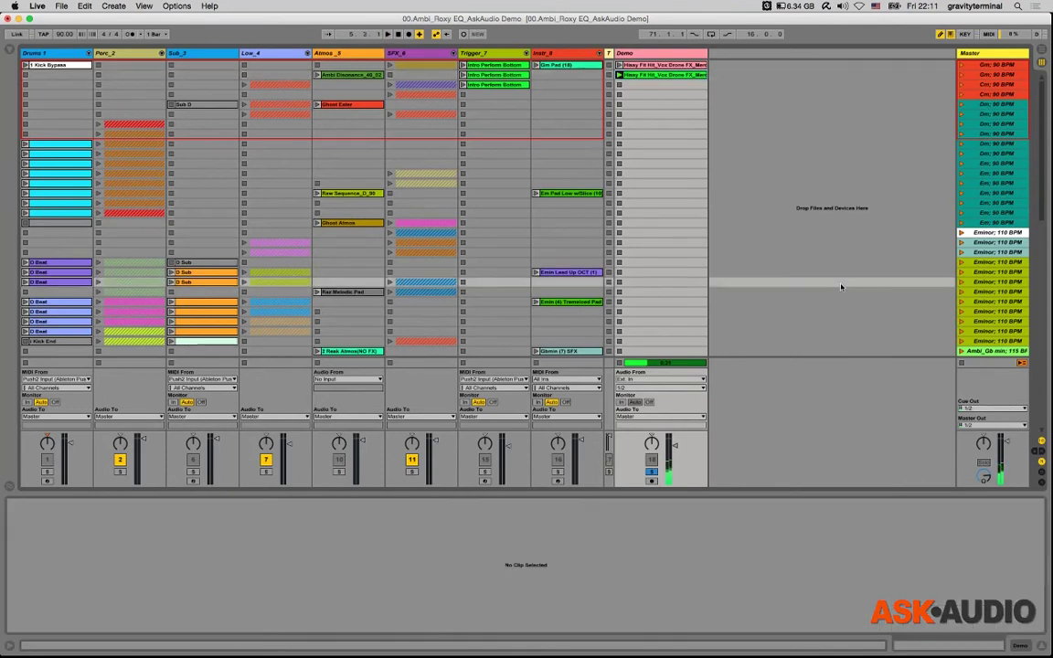
left_click(345, 76)
key("super+d")
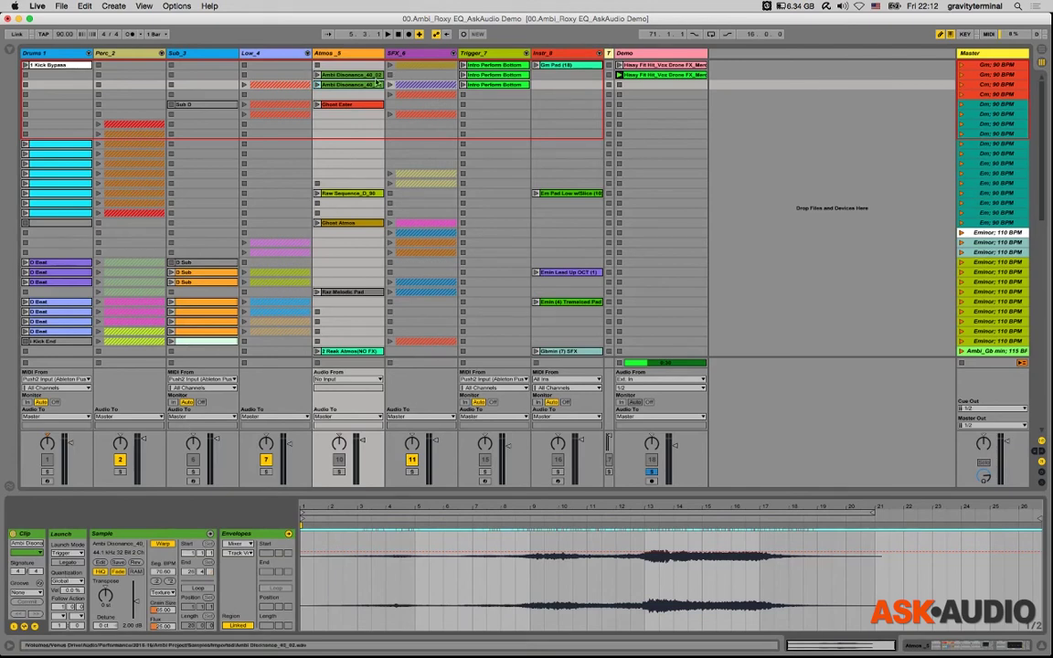
key("Delete")
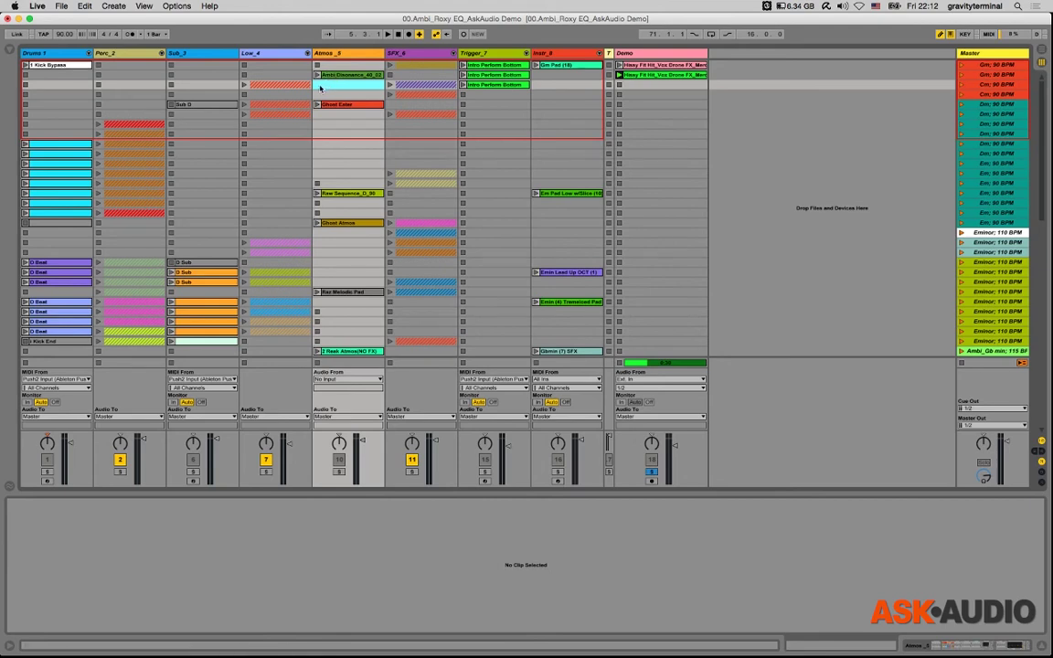
right_click(320, 87)
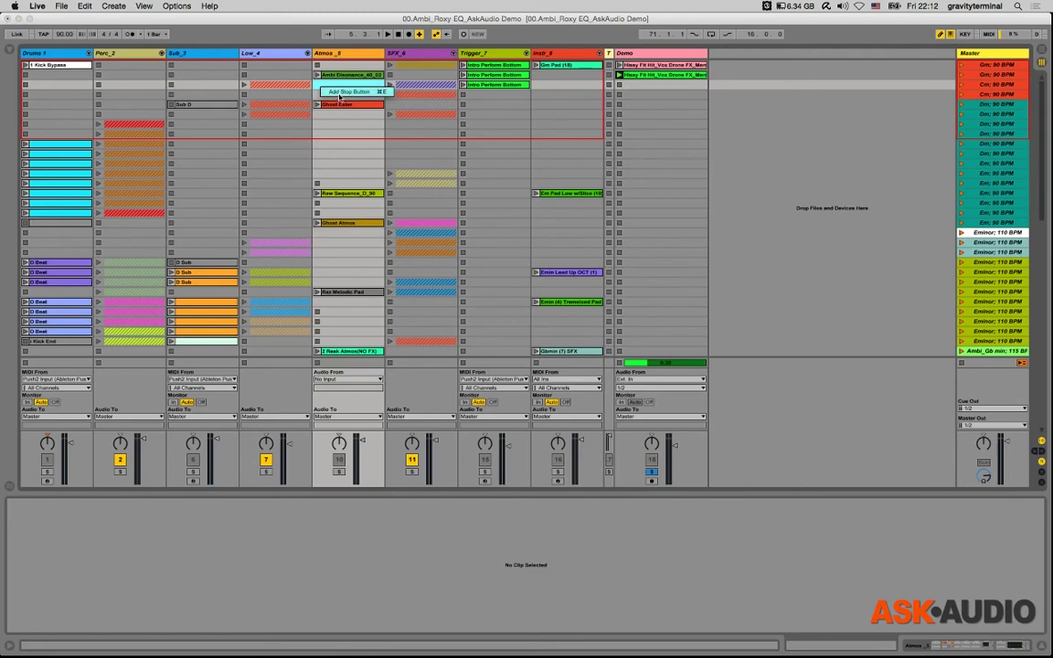
left_click(340, 94)
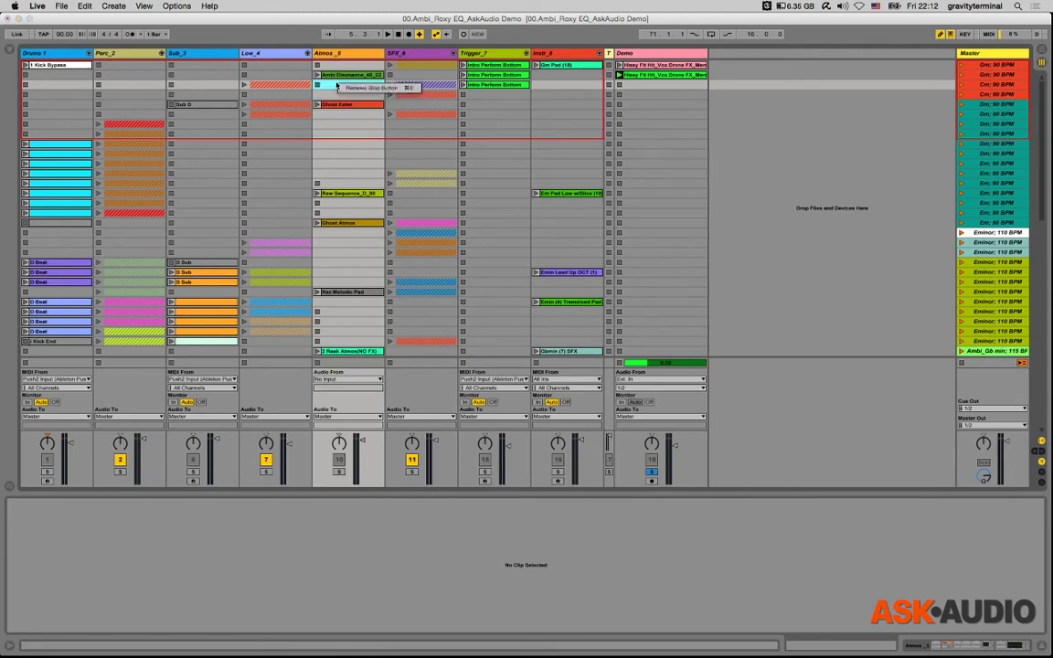
right_click(337, 85)
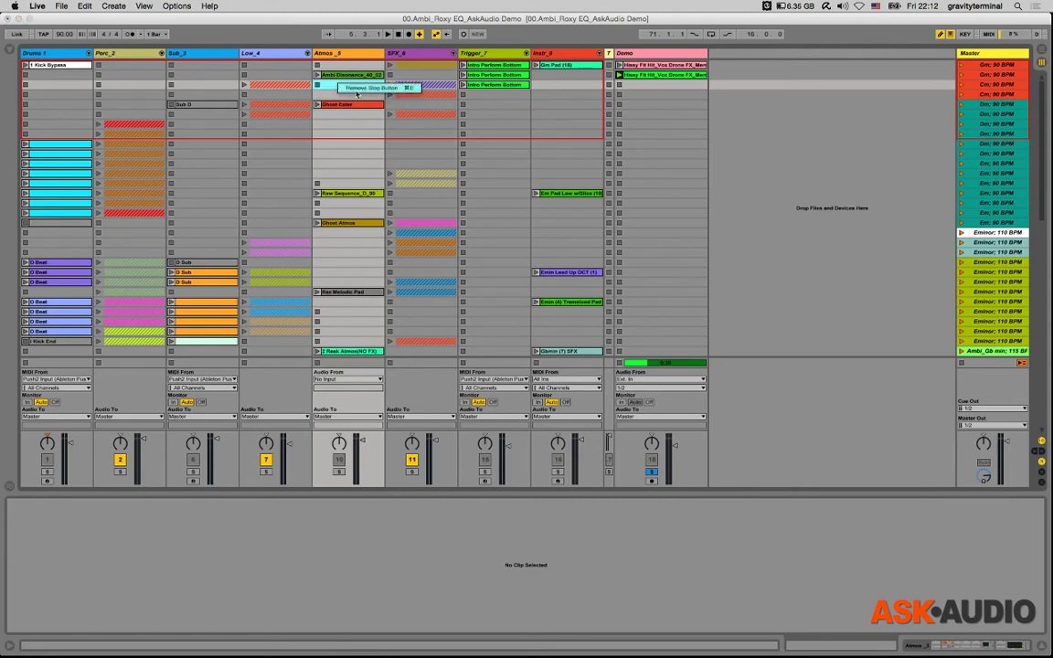
left_click(365, 88)
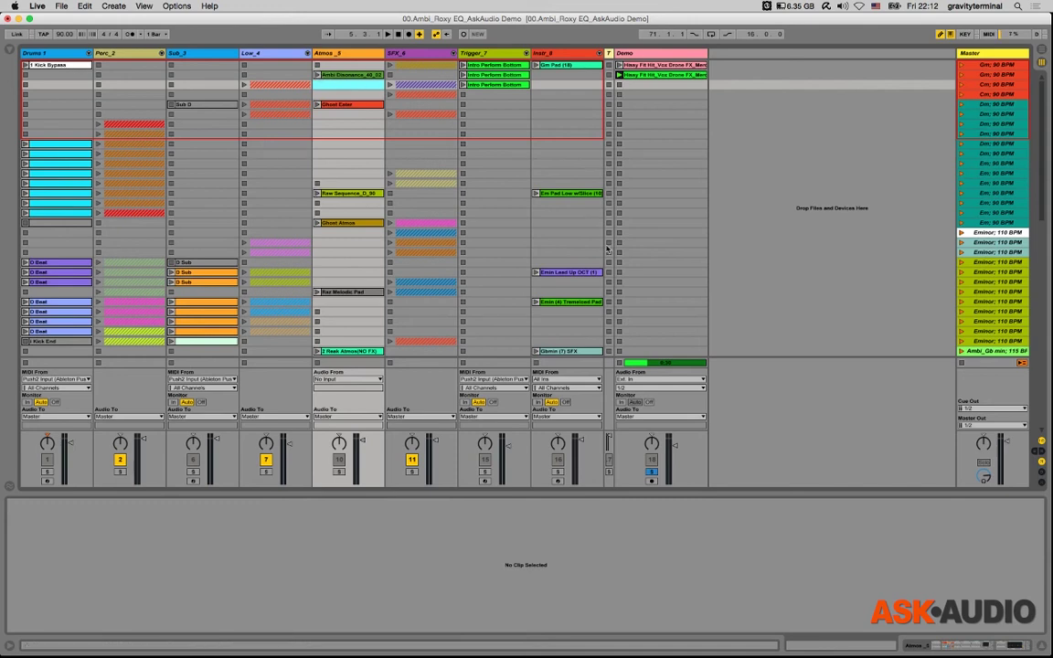
Step: Unsolo the Demo track and launch scene 2, then the Cm; 90 BPM scene 3
left_click(652, 471)
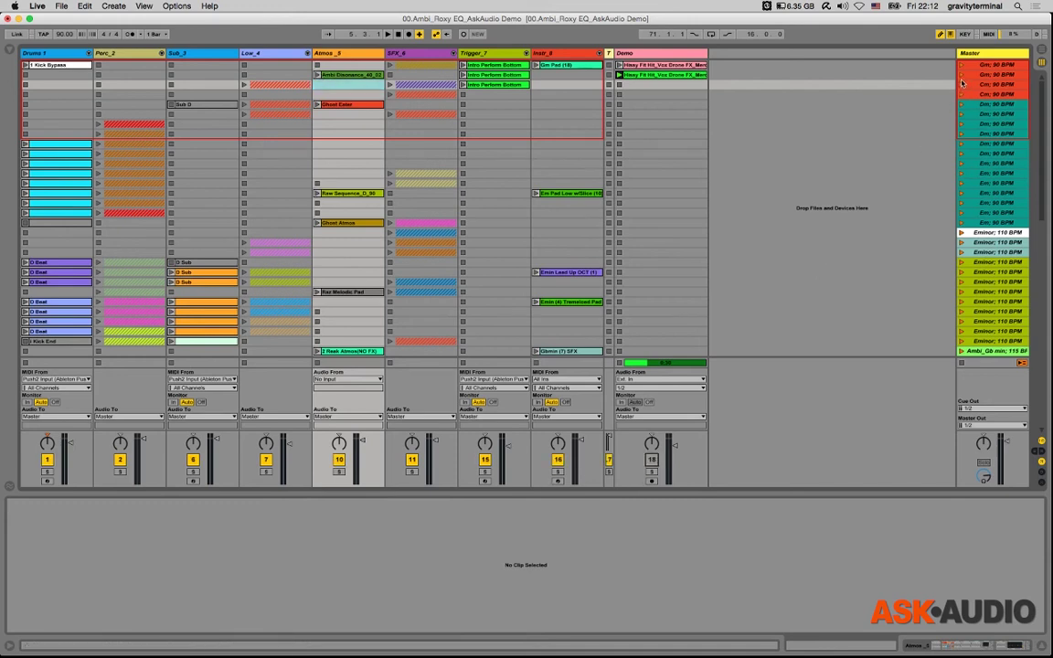
left_click(962, 75)
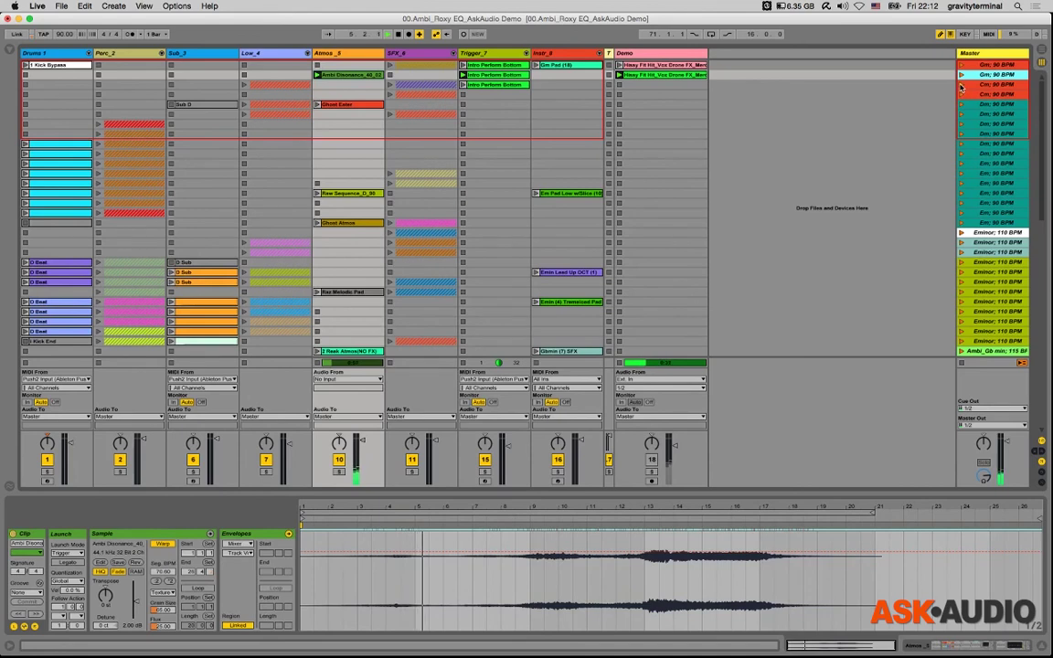
left_click(961, 85)
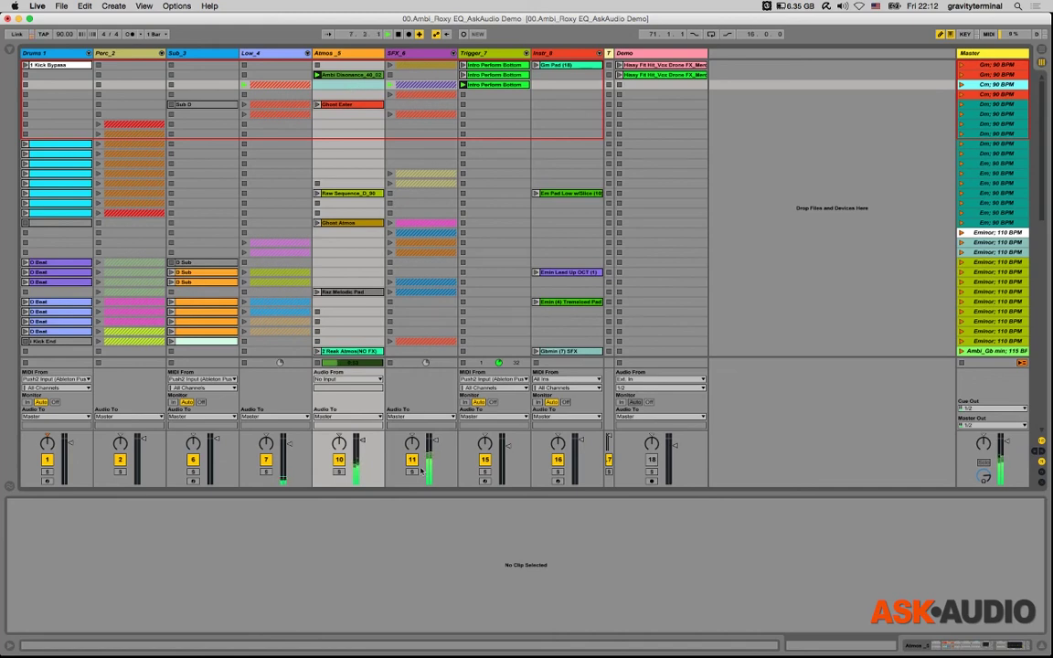
Step: Set the SFX_6 volume to 2.5 dB and show the Atmos track's device chain
left_click(435, 442)
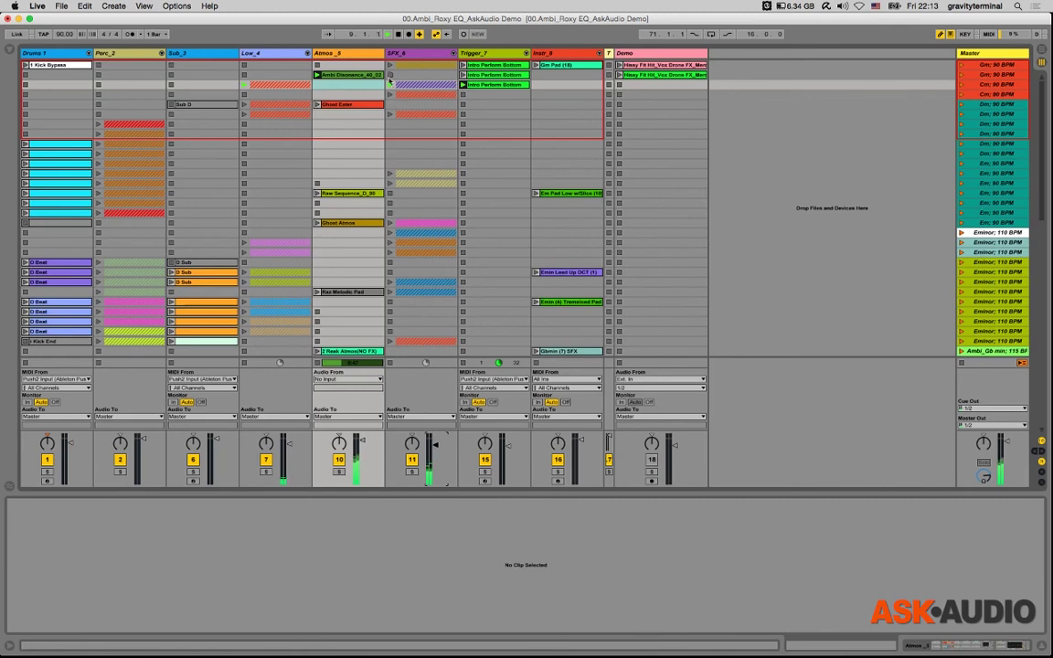
key("shift+Tab")
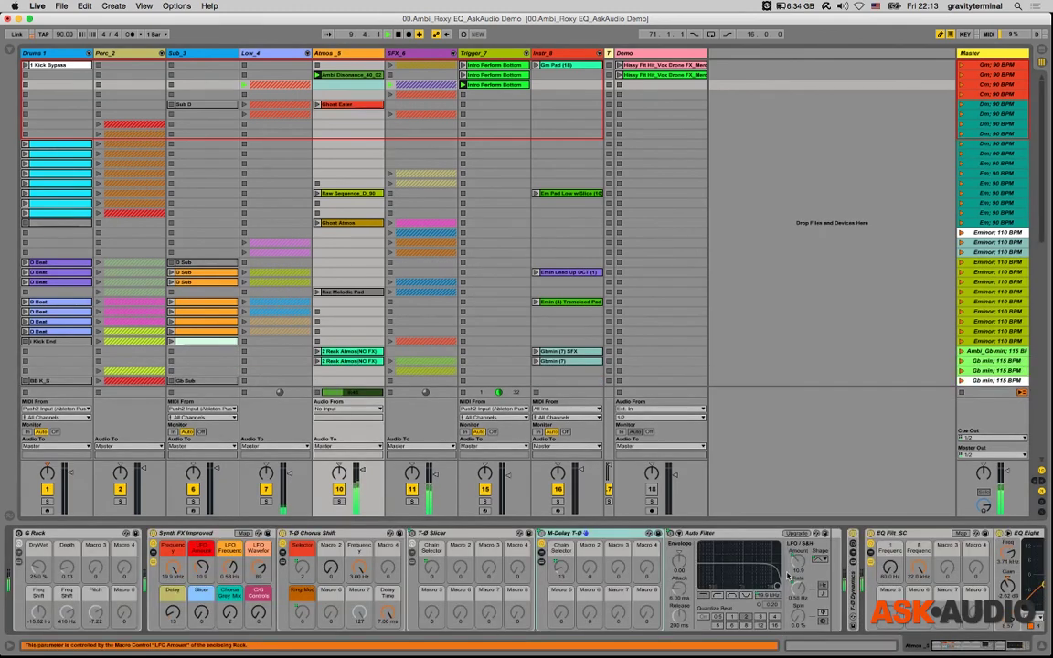
scroll(640, 585, "right", 10)
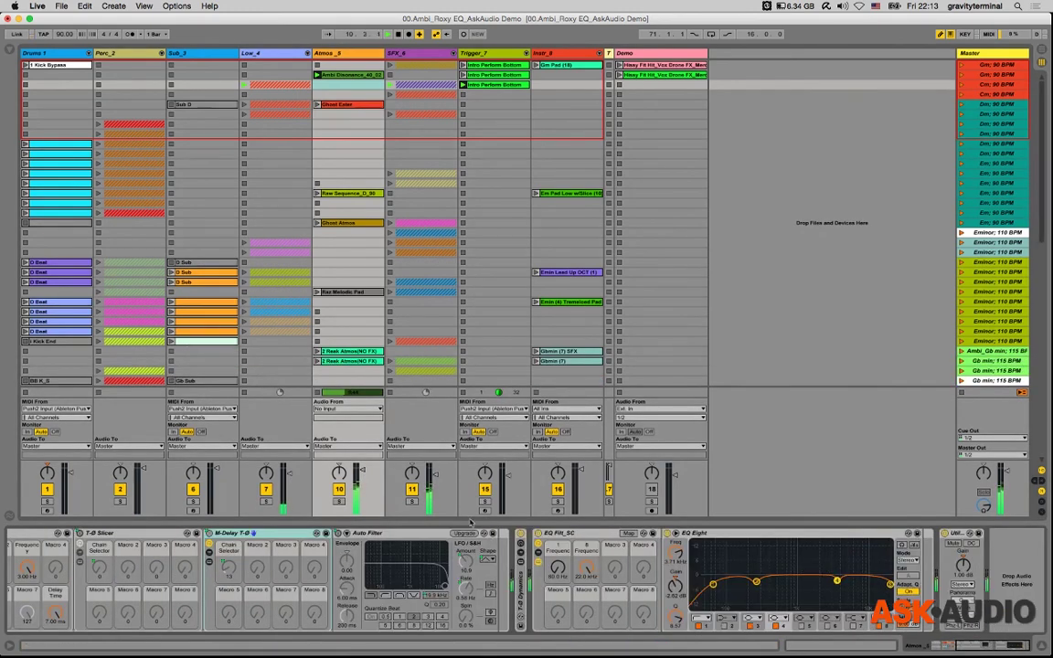